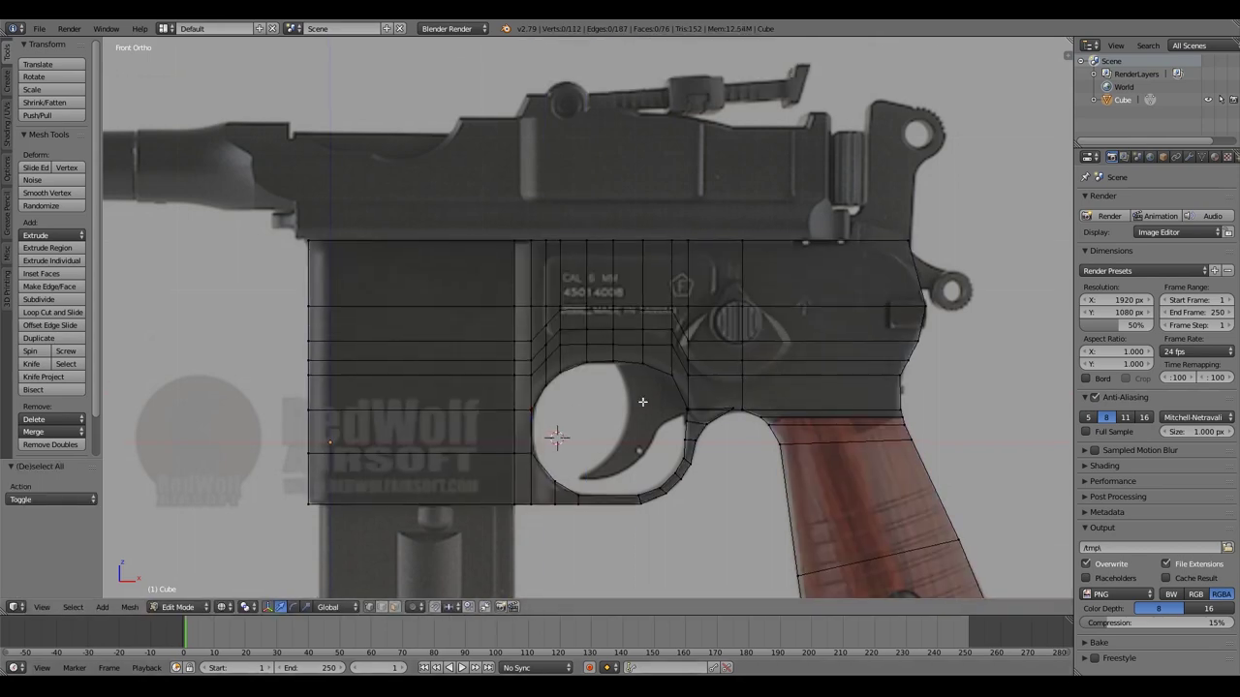
Step: Add a vertical edge loop on the receiver and move its vertices vertically to follow the top contour
{"action": "scroll", "coordinate": [642, 401], "scroll_direction": "down", "scroll_amount": 5}
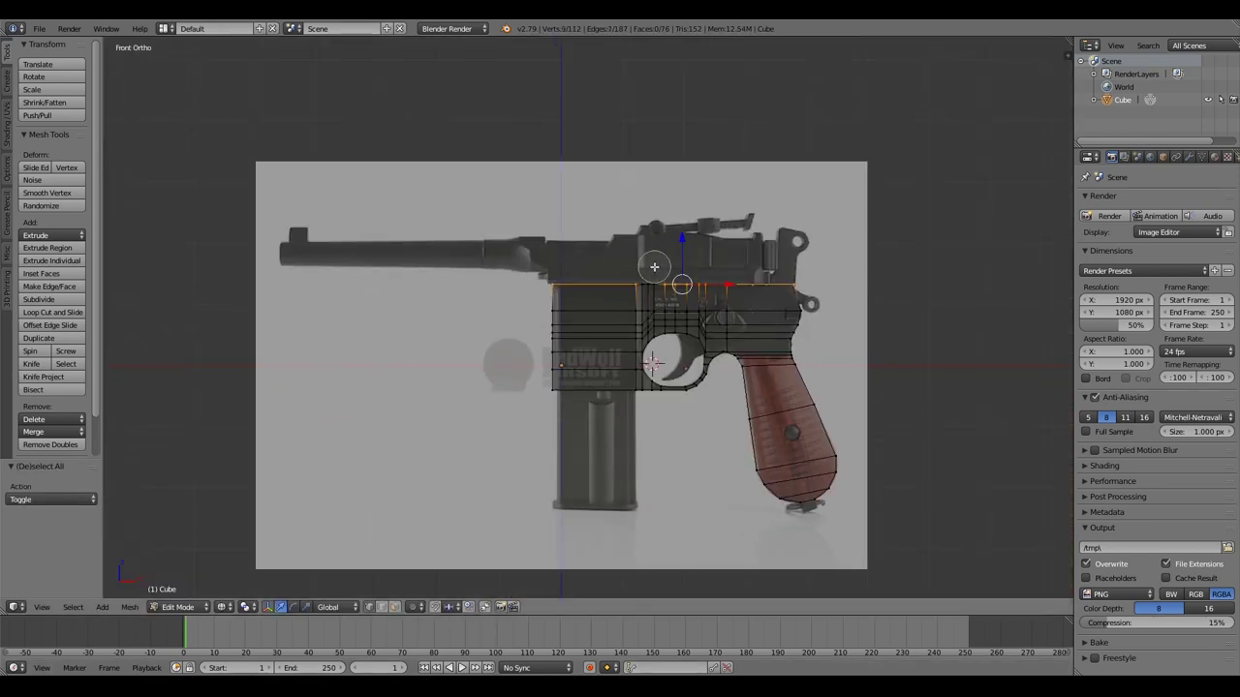
{"action": "scroll", "coordinate": [806, 271], "scroll_direction": "up", "scroll_amount": 5}
{"action": "key", "text": "ctrl+r"}
{"action": "left_click", "coordinate": [686, 145]}
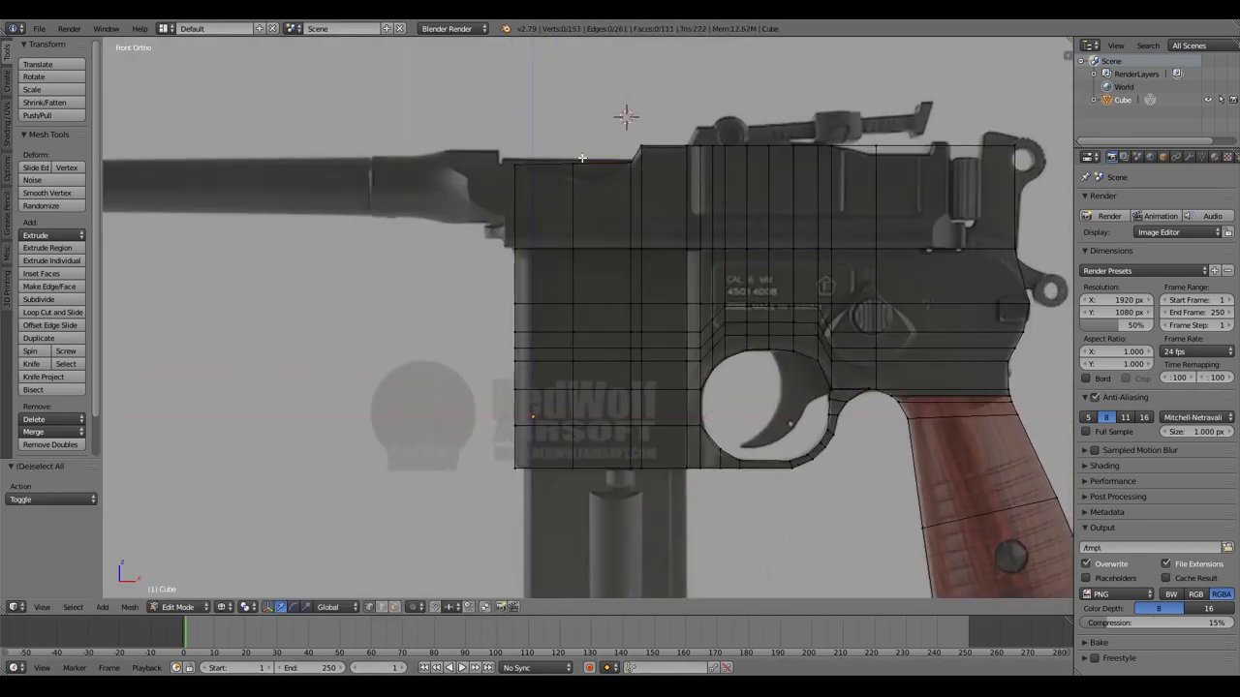
{"action": "left_click", "coordinate": [517, 133]}
{"action": "left_click", "coordinate": [582, 142]}
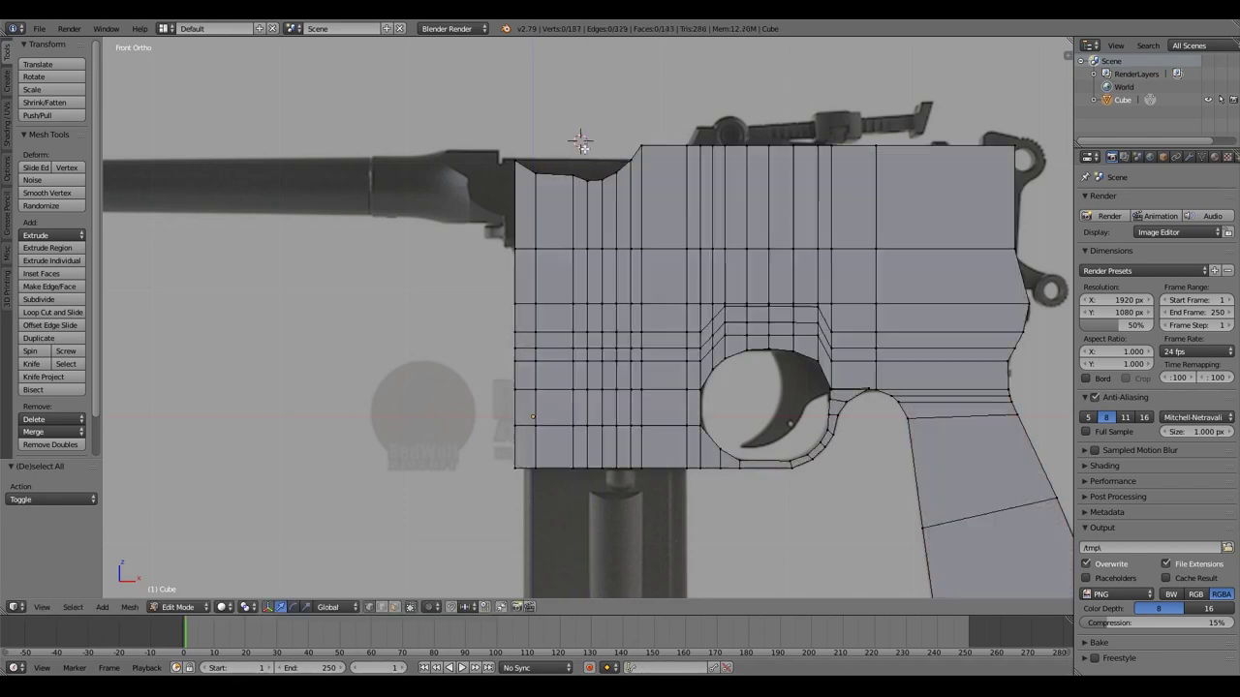
Step: Add another edge loop near the barrel end, then select a strip of receiver faces
{"action": "key", "text": "ctrl+r"}
{"action": "left_click", "coordinate": [494, 199]}
{"action": "scroll", "coordinate": [494, 198], "scroll_direction": "up", "scroll_amount": 3}
{"action": "left_click", "coordinate": [468, 143]}
{"action": "scroll", "coordinate": [594, 291], "scroll_direction": "down", "scroll_amount": 5}
{"action": "scroll", "coordinate": [729, 223], "scroll_direction": "up", "scroll_amount": 5}
{"action": "right_click", "coordinate": [729, 222]}
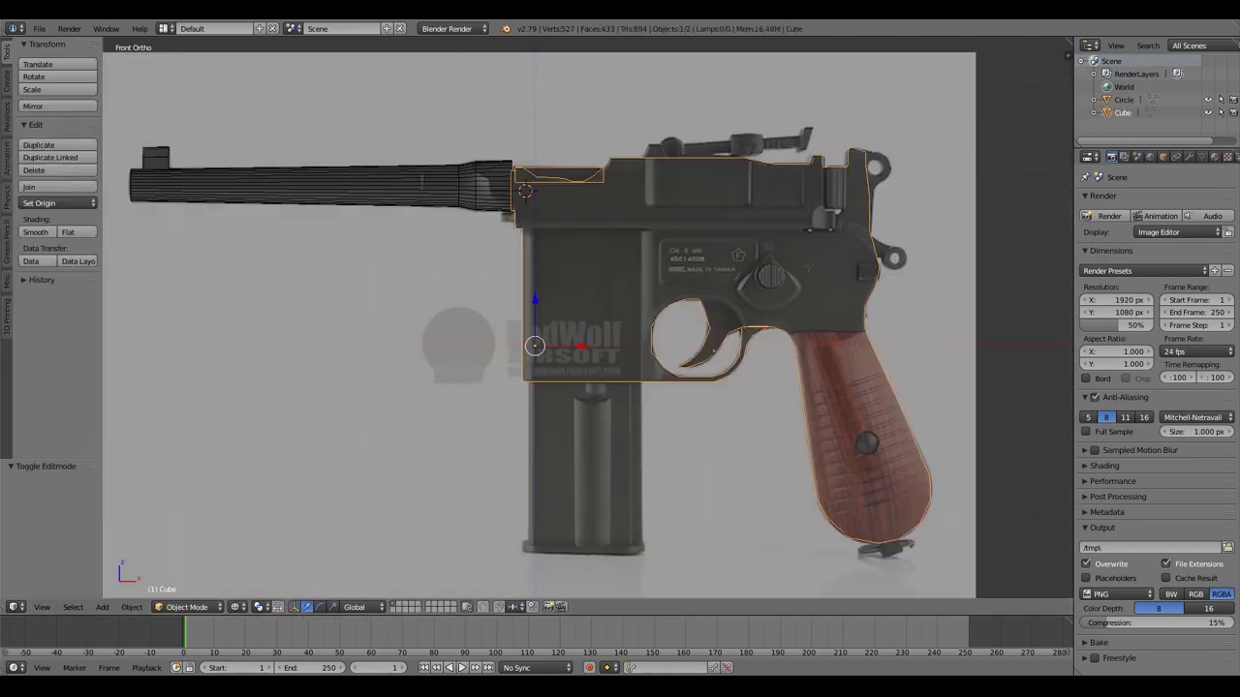
Step: Enter Edit Mode and select several faces on the receiver side
{"action": "key", "text": "Tab"}
{"action": "scroll", "coordinate": [766, 284], "scroll_direction": "up", "scroll_amount": 8}
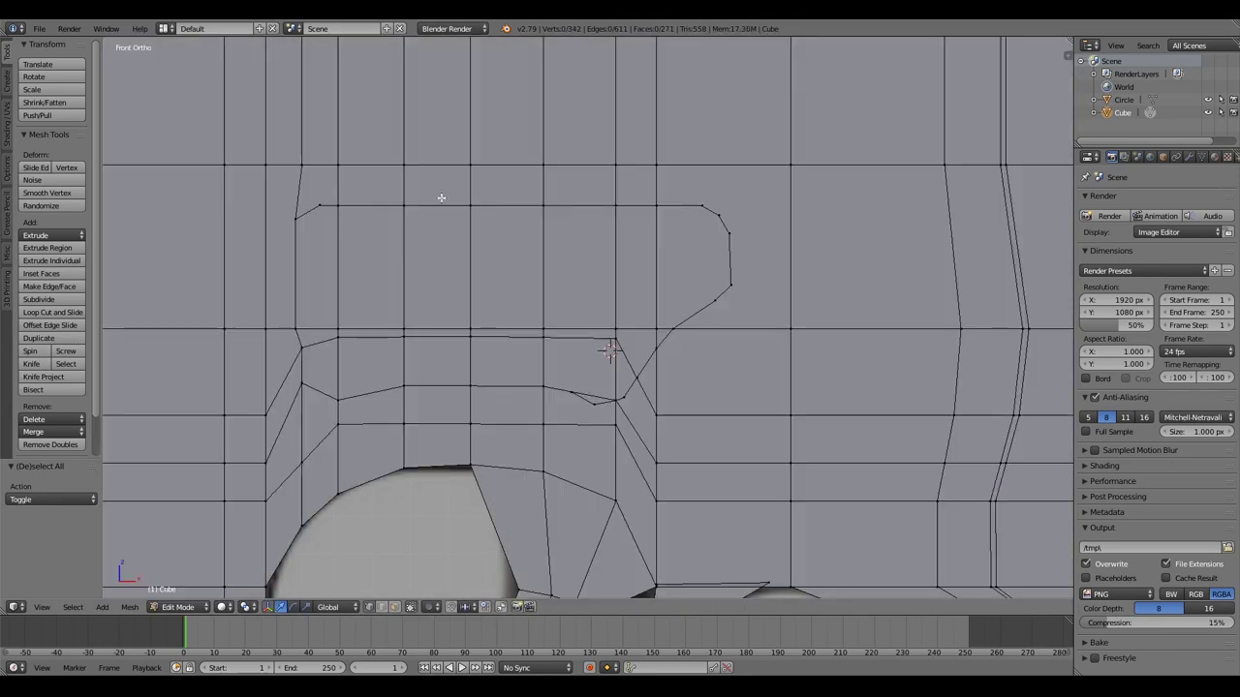
{"action": "right_click", "coordinate": [692, 254]}
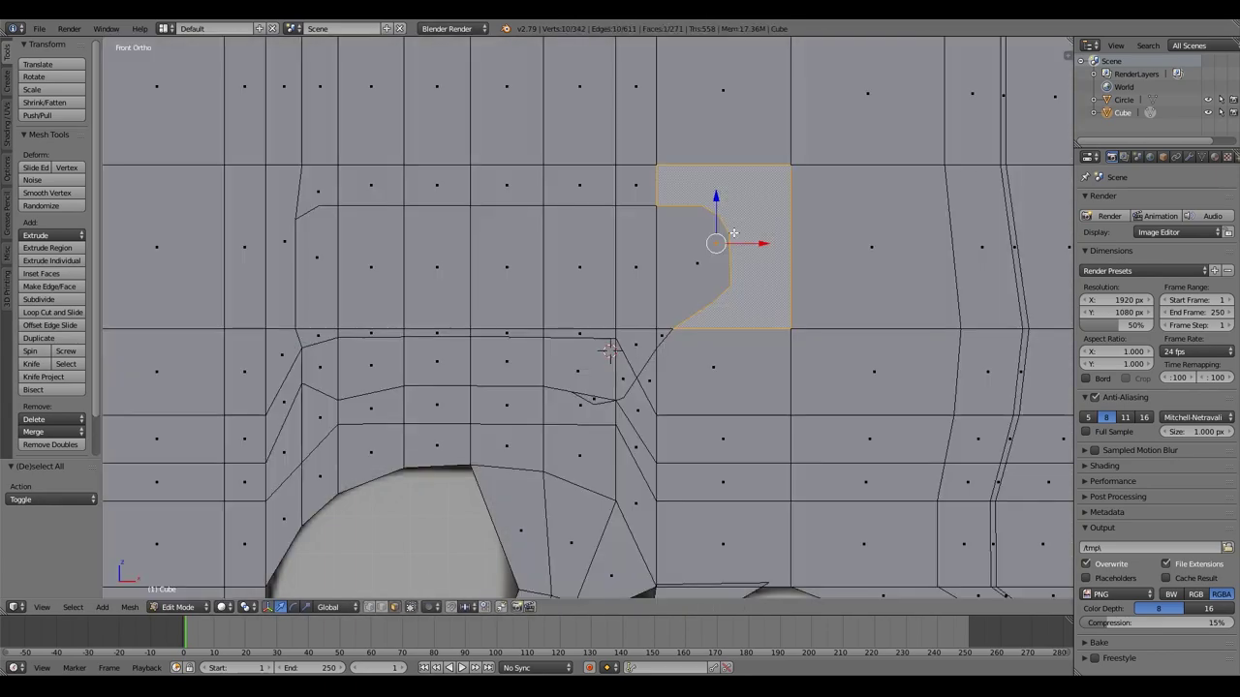
{"action": "right_click", "coordinate": [615, 326], "text": "ctrl"}
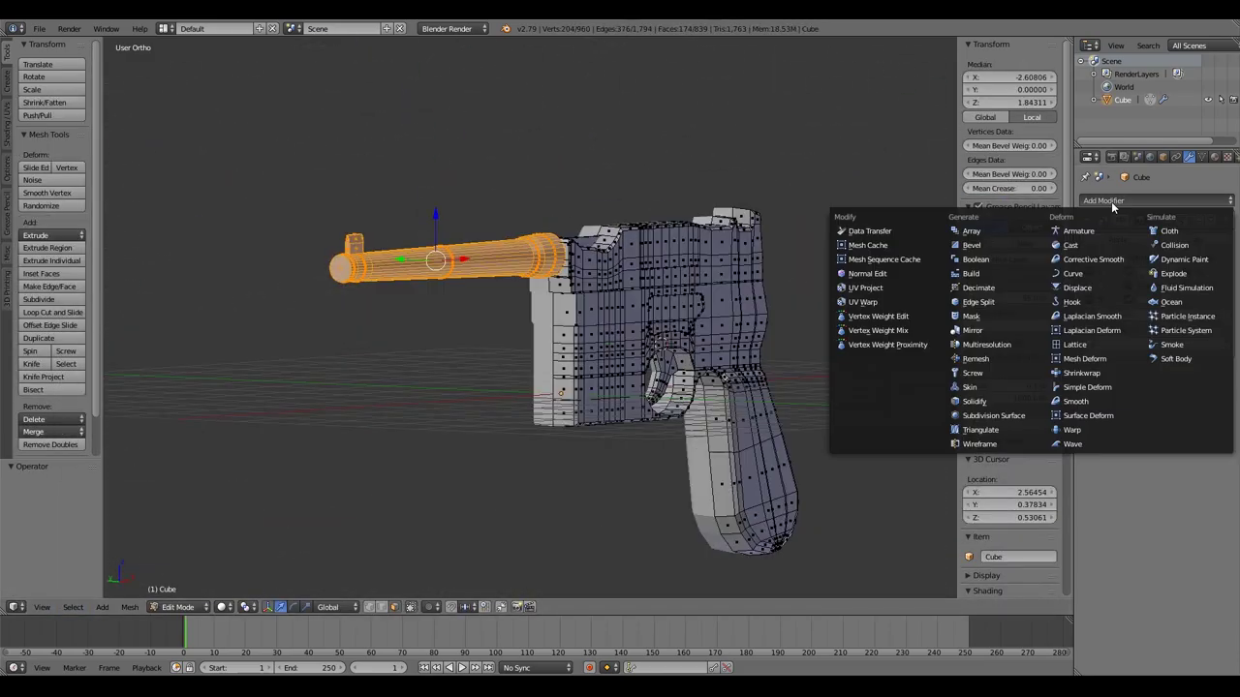
Step: Zoom the view in and out around the pistol's receiver
{"action": "scroll", "coordinate": [627, 317], "scroll_direction": "up", "scroll_amount": 3}
{"action": "scroll", "coordinate": [628, 316], "scroll_direction": "up", "scroll_amount": 3}
{"action": "scroll", "coordinate": [628, 316], "scroll_direction": "down", "scroll_amount": 1}
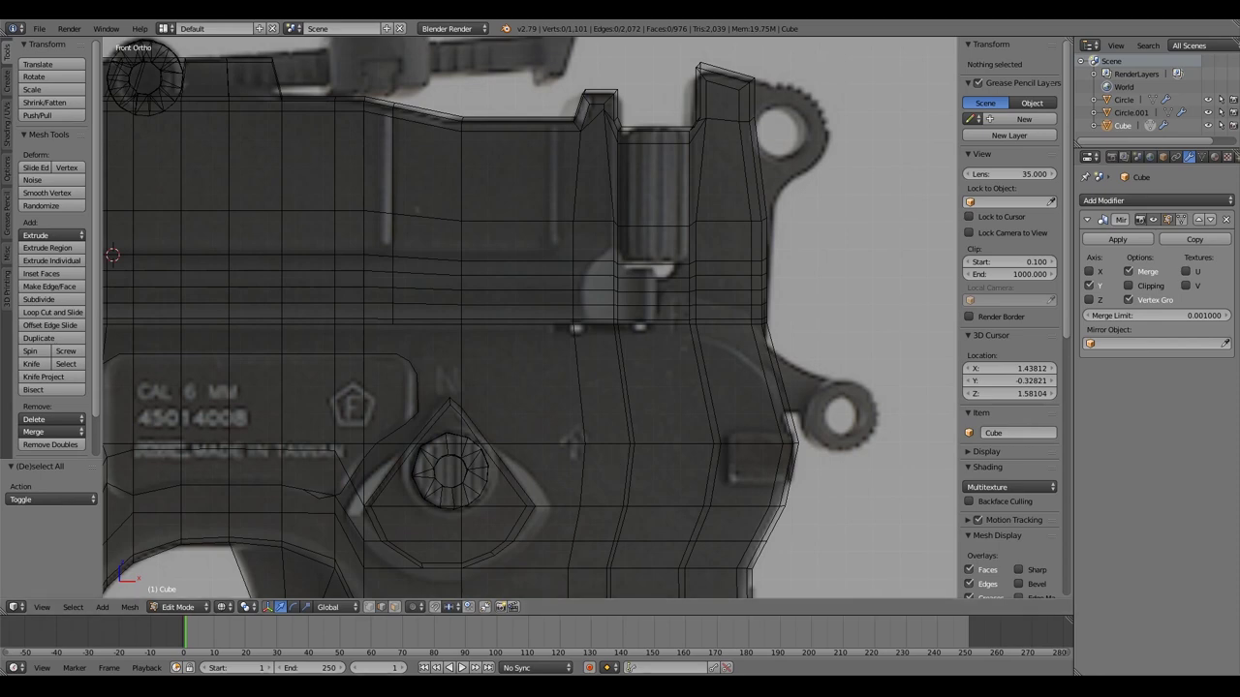
Step: Cut a final edge loop across the receiver side and toggle mesh editing mode
{"action": "key", "text": "ctrl+r"}
{"action": "left_click", "coordinate": [799, 472]}
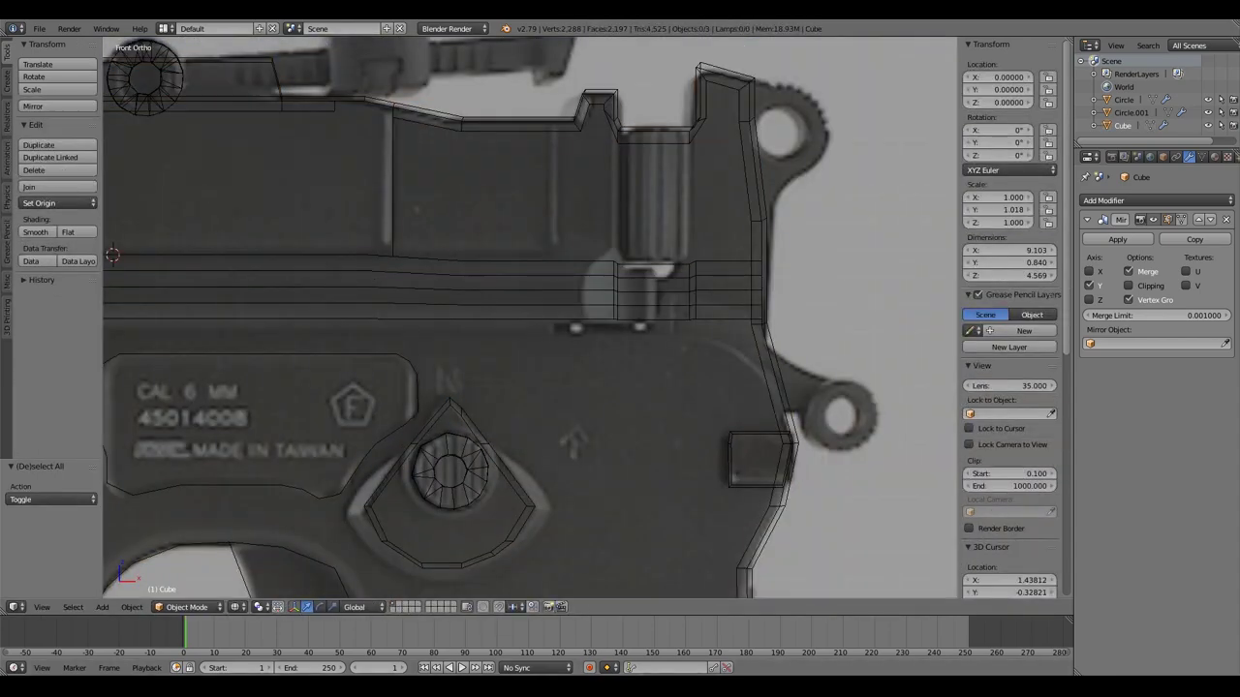
{"action": "key", "text": "Tab"}
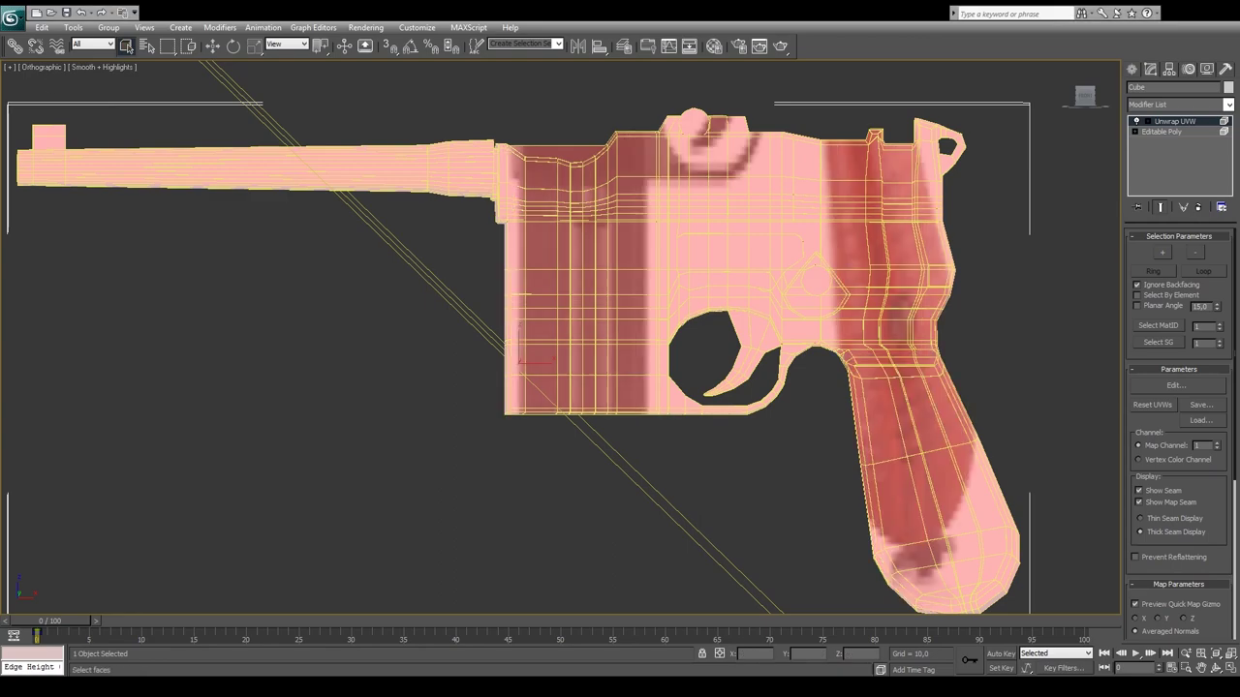
Step: Orbit around the gun while switching between texture-vertex and face selection modes
{"action": "mouse_move", "coordinate": [754, 183]}
{"action": "middle_mouse_down", "text": "alt"}
{"action": "mouse_move", "coordinate": [300, 216]}
{"action": "mouse_move", "coordinate": [182, 332]}
{"action": "mouse_move", "coordinate": [377, 452]}
{"action": "mouse_move", "coordinate": [321, 322]}
{"action": "middle_mouse_up", "text": "alt"}
{"action": "key", "text": "1"}
{"action": "key", "text": "3"}
{"action": "middle_click_drag", "start_coordinate": [274, 378], "coordinate": [239, 434], "text": "alt"}
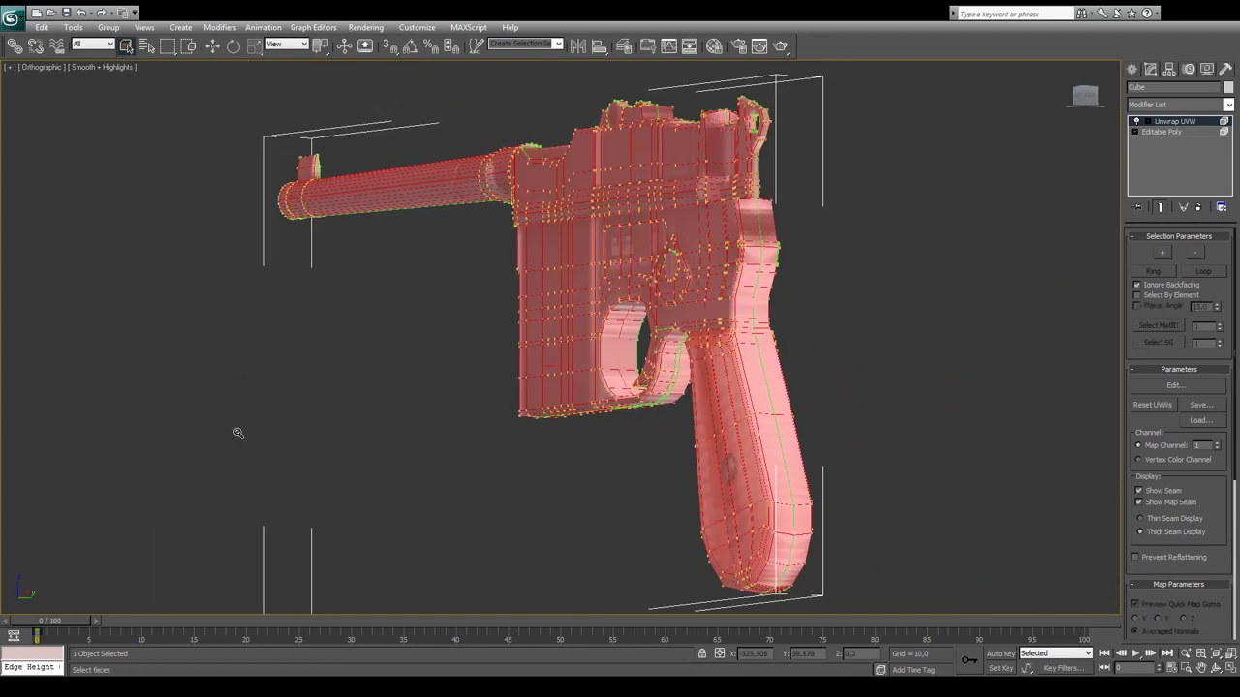
{"action": "key", "text": "1"}
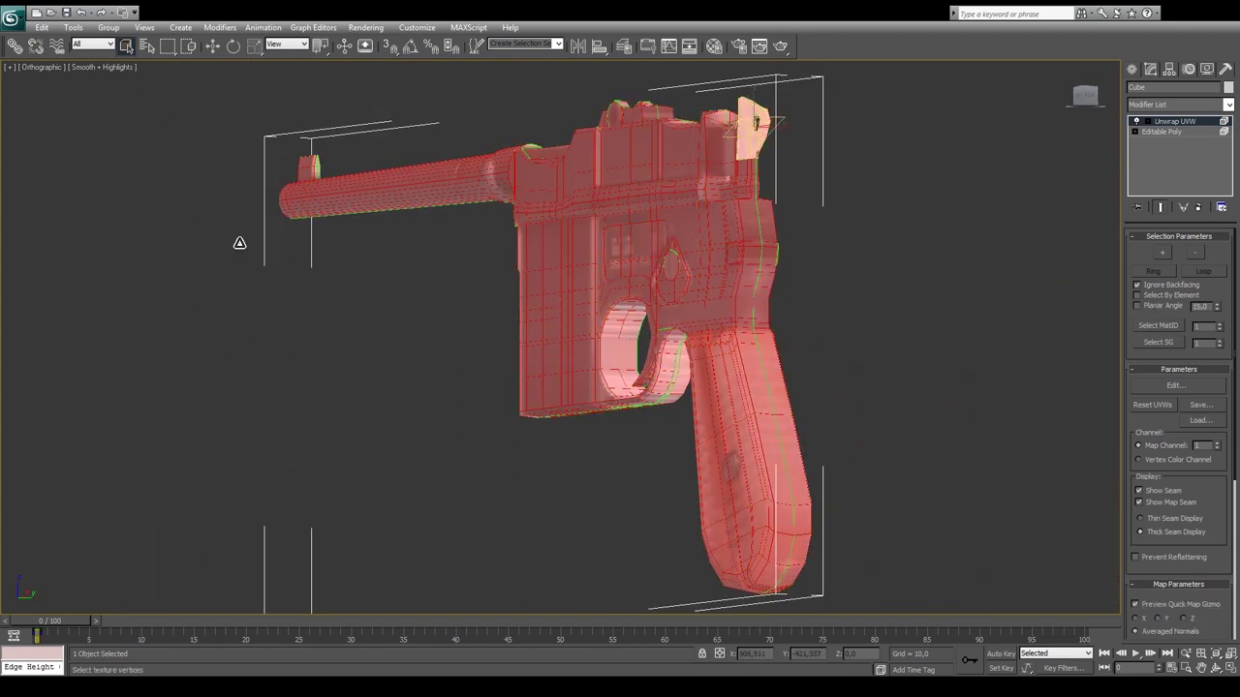
{"action": "scroll", "coordinate": [141, 340], "scroll_direction": "up", "scroll_amount": 3}
{"action": "middle_click_drag", "start_coordinate": [141, 340], "coordinate": [57, 104], "text": "alt"}
{"action": "key", "text": "3"}
Step: Clear the vertex selection and review the unwrapped gun from several angles
{"action": "left_click", "coordinate": [278, 243]}
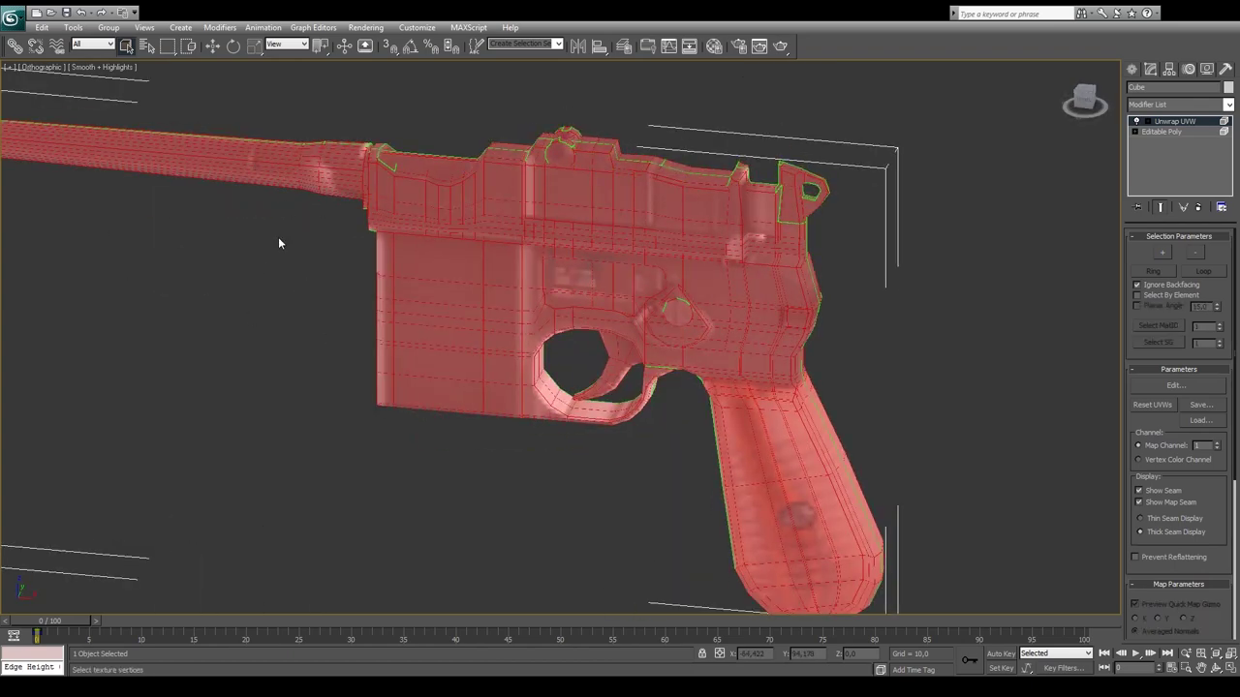
{"action": "middle_click_drag", "start_coordinate": [124, 327], "coordinate": [194, 379]}
{"action": "scroll", "coordinate": [193, 378], "scroll_direction": "up", "scroll_amount": 2}
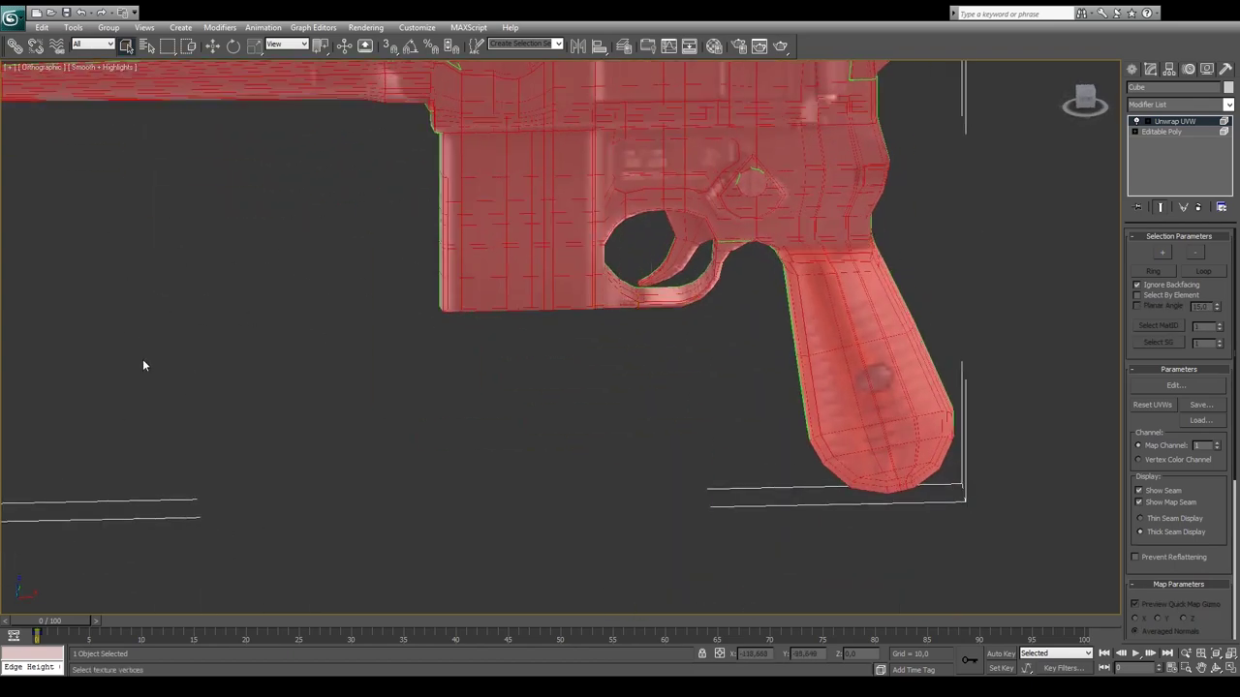
{"action": "scroll", "coordinate": [110, 126], "scroll_direction": "down", "scroll_amount": 5}
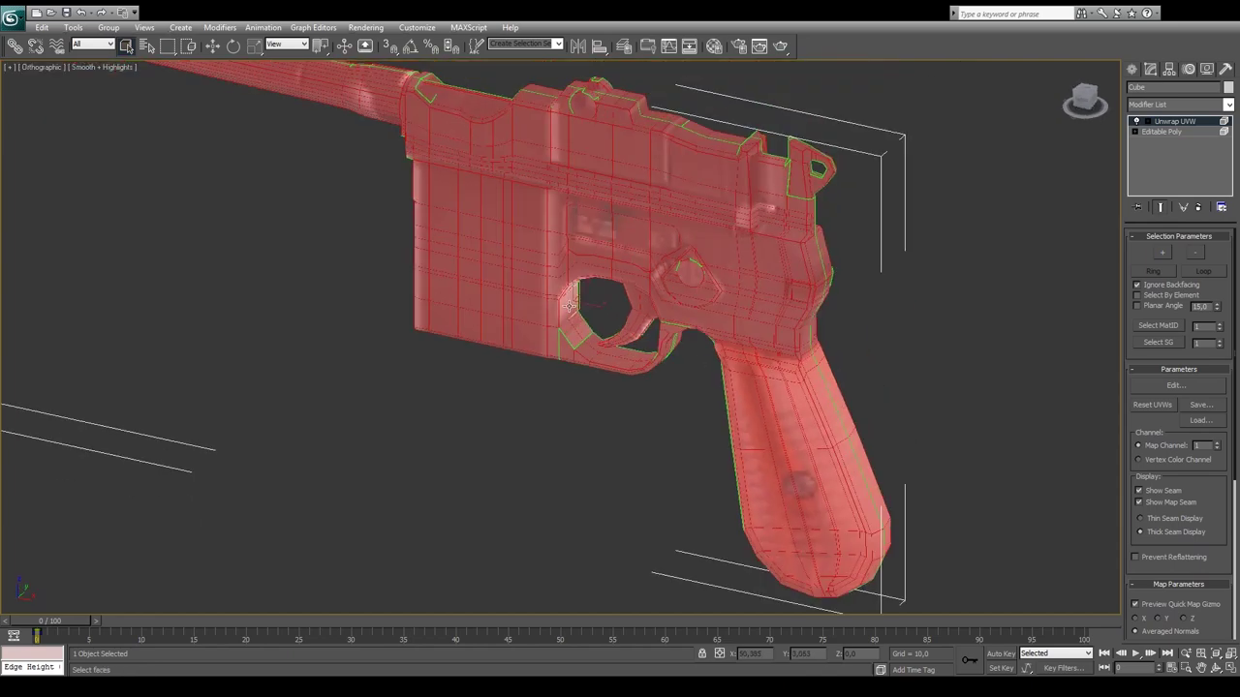
{"action": "middle_click_drag", "start_coordinate": [111, 126], "coordinate": [325, 424], "text": "alt"}
{"action": "scroll", "coordinate": [326, 424], "scroll_direction": "up", "scroll_amount": 2}
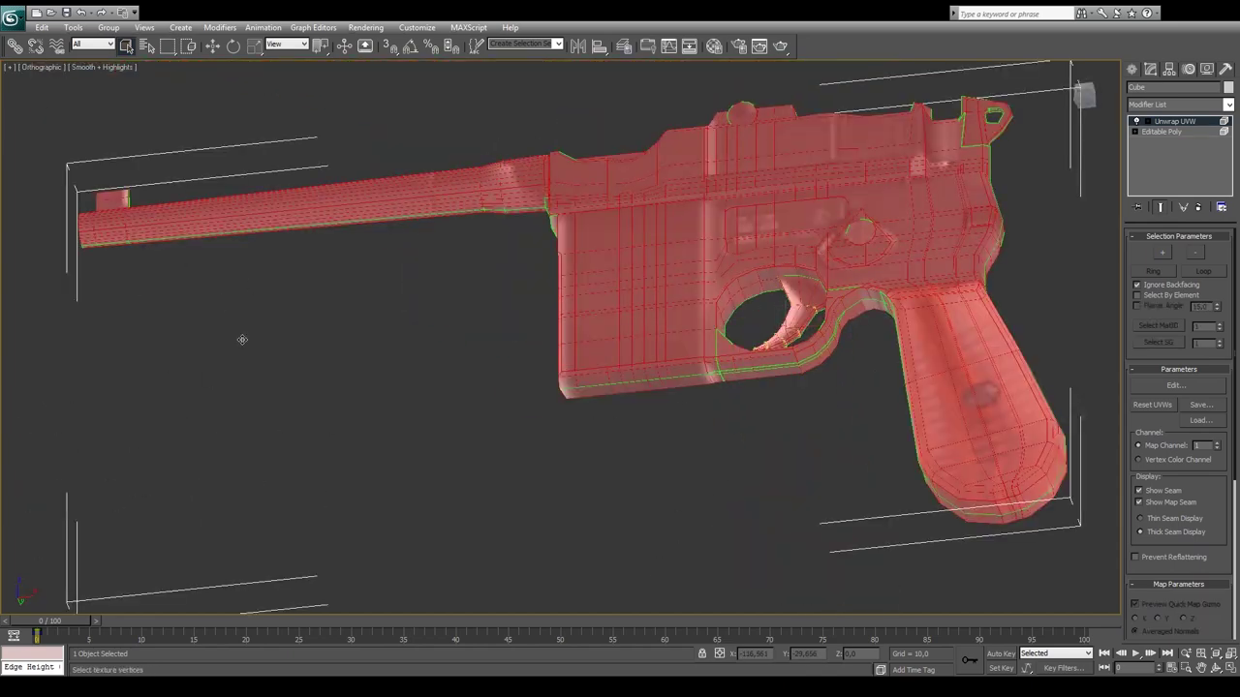
{"action": "mouse_move", "coordinate": [149, 343]}
{"action": "middle_mouse_down", "text": "alt"}
{"action": "mouse_move", "coordinate": [511, 379]}
{"action": "mouse_move", "coordinate": [763, 210]}
{"action": "mouse_move", "coordinate": [736, 183]}
{"action": "middle_mouse_up", "text": "alt"}
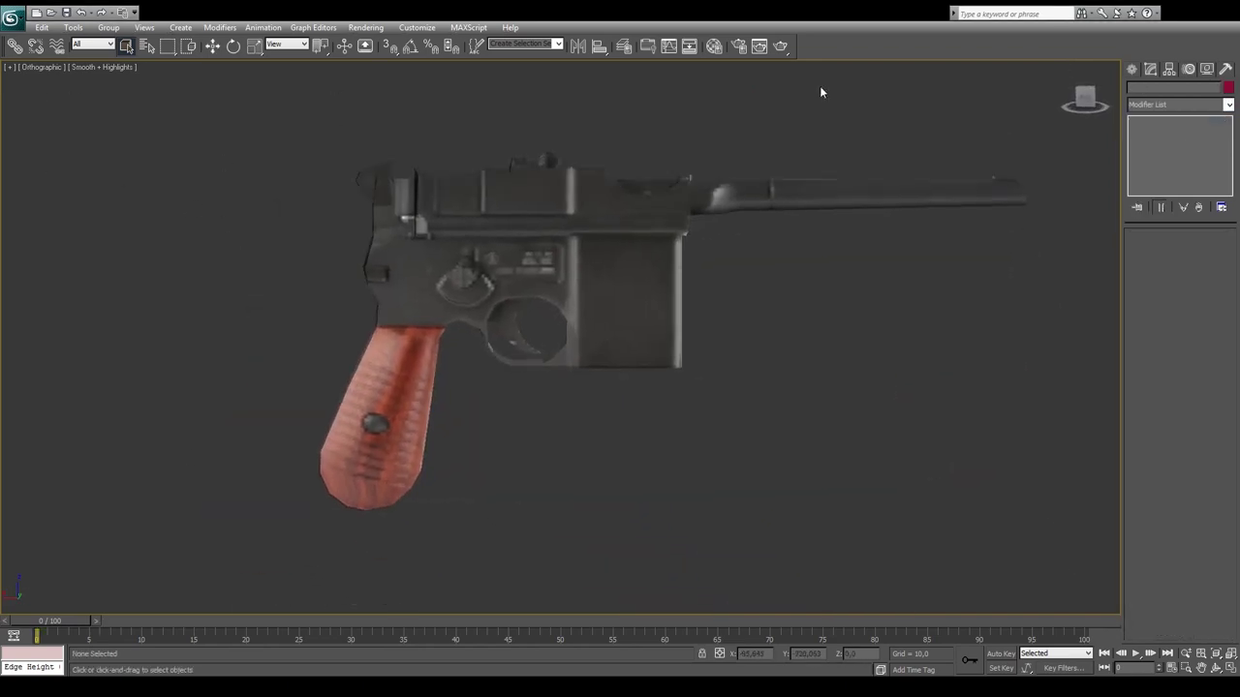
Step: Select the textured gun, switch to an orthographic view and start scaling it
{"action": "middle_click_drag", "start_coordinate": [821, 92], "coordinate": [627, 224]}
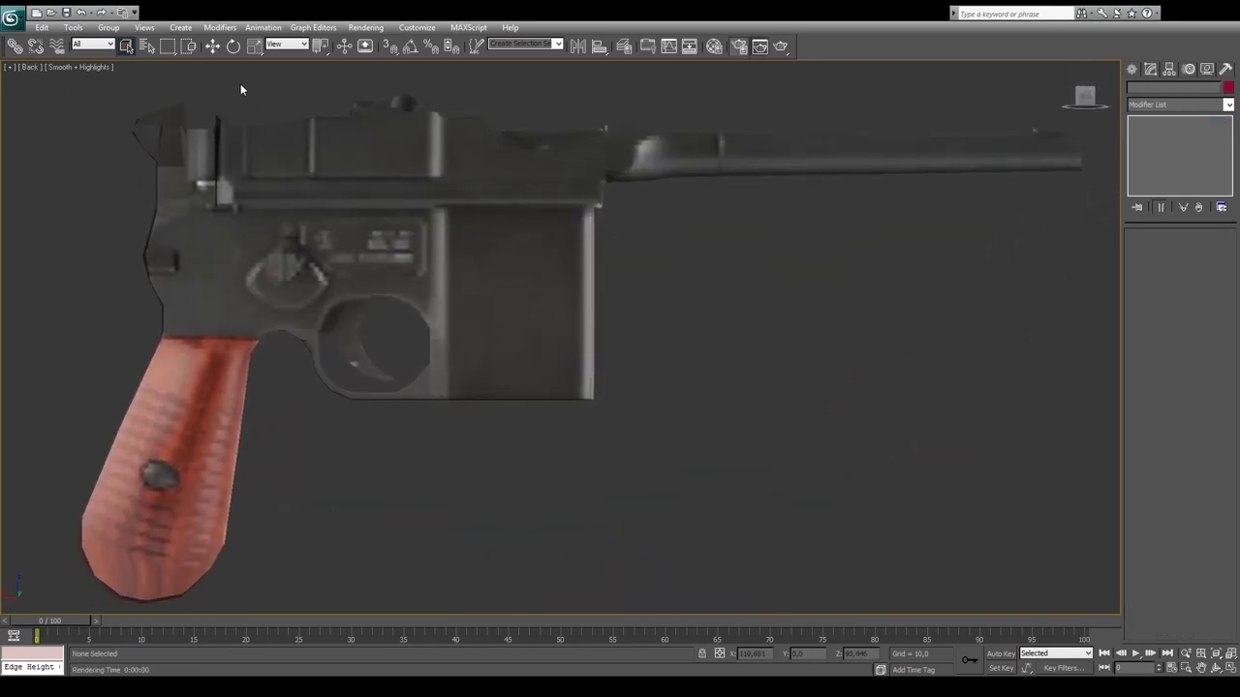
{"action": "middle_click_drag", "start_coordinate": [759, 362], "coordinate": [587, 187]}
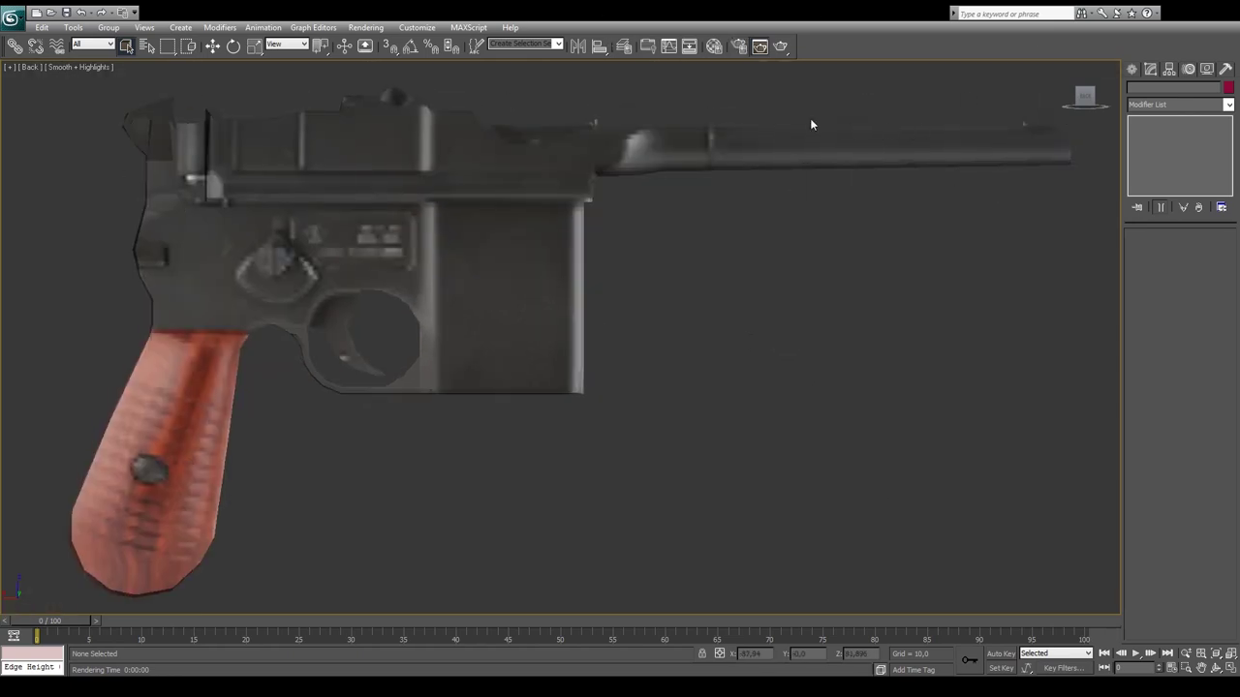
{"action": "left_click", "coordinate": [113, 528]}
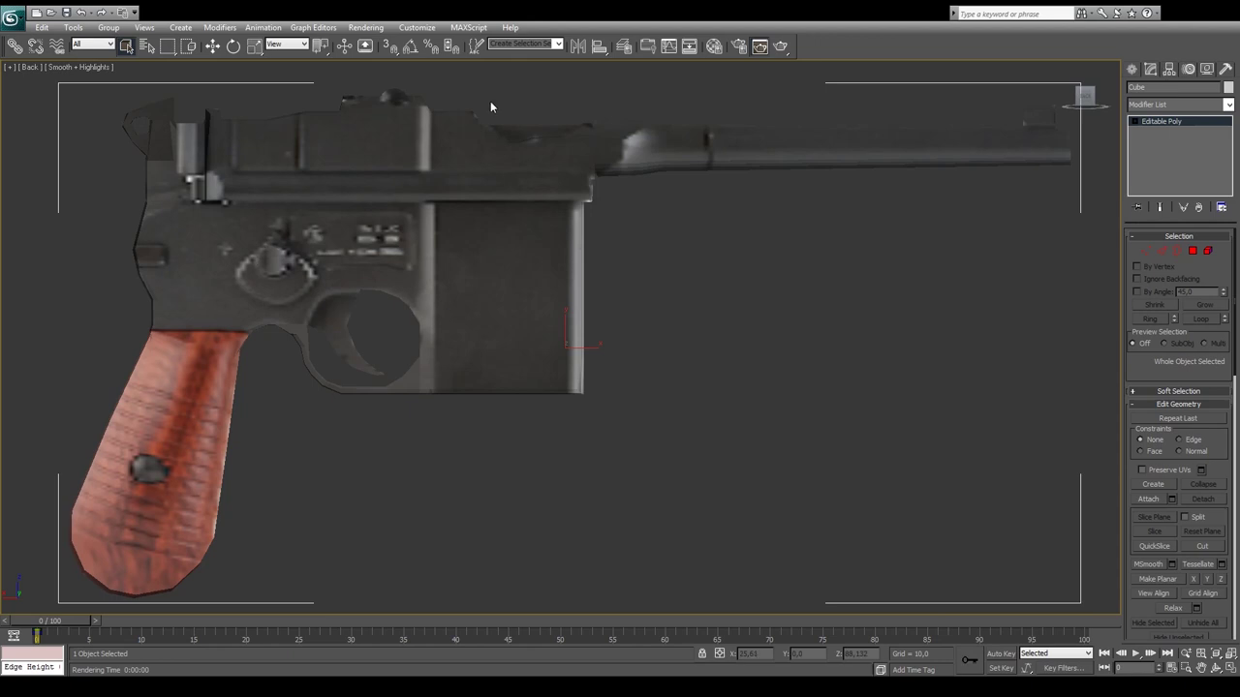
{"action": "key", "text": "shift+z"}
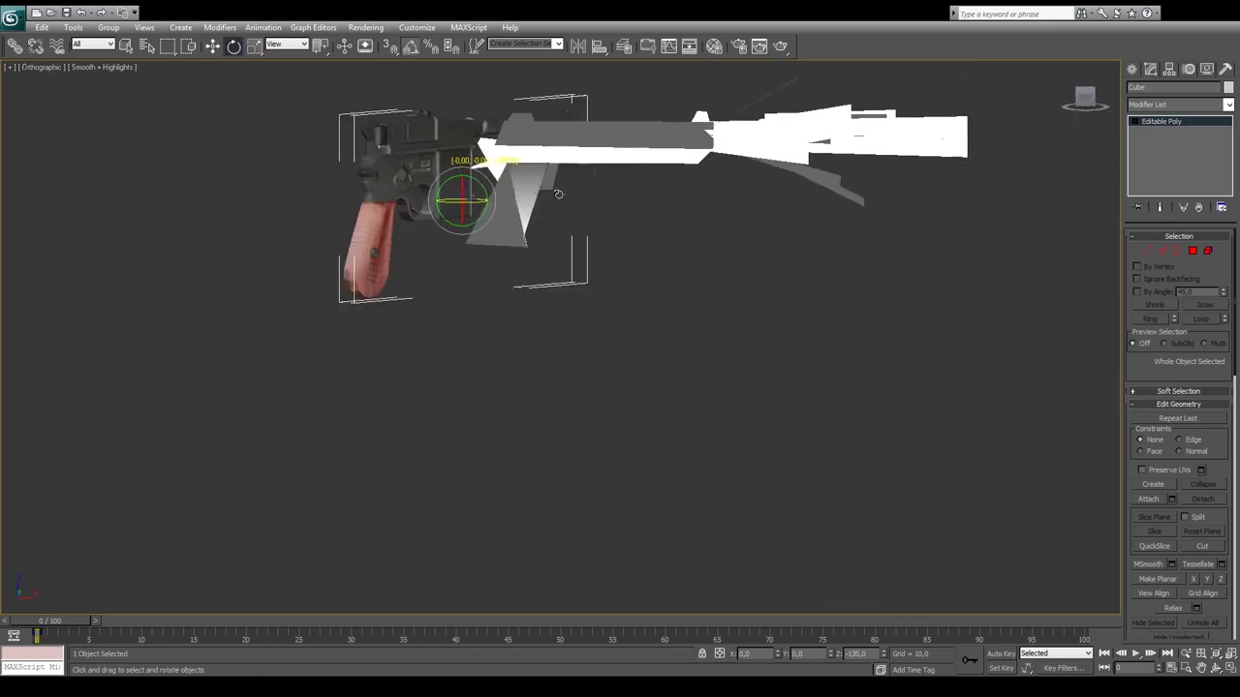
{"action": "key", "text": "r"}
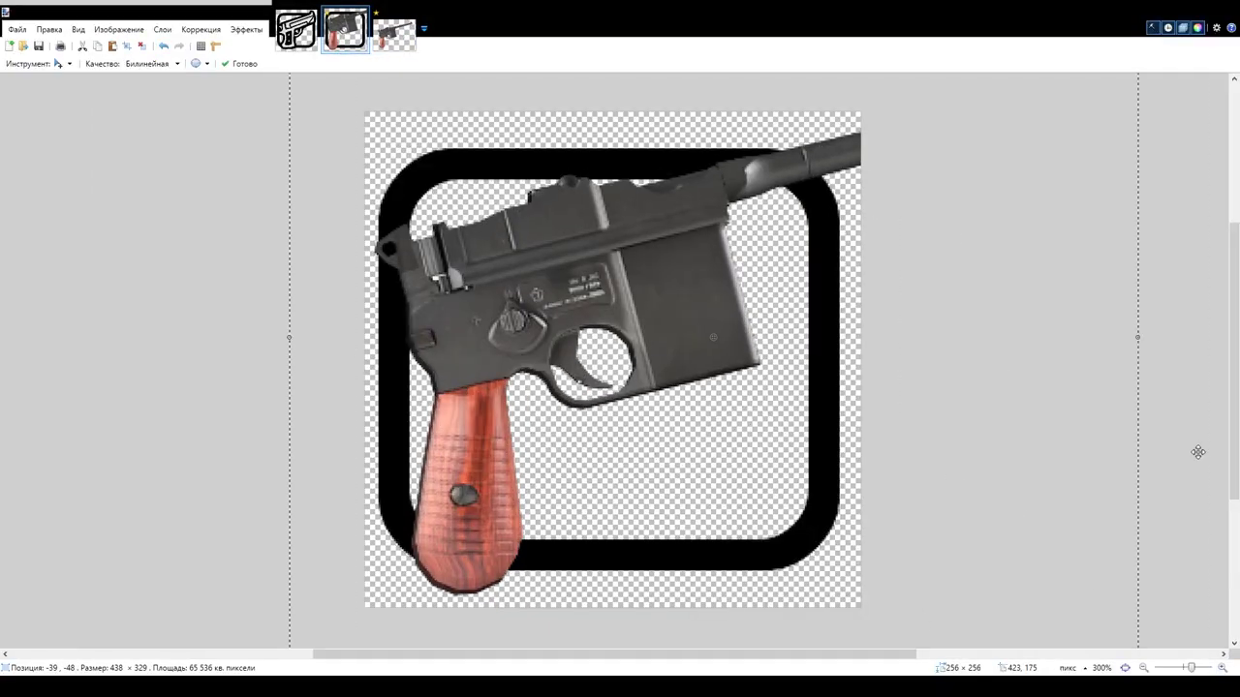
Step: On the pistol render, trace black lines along the receiver and outline the engraved plate
{"action": "left_click", "coordinate": [394, 32]}
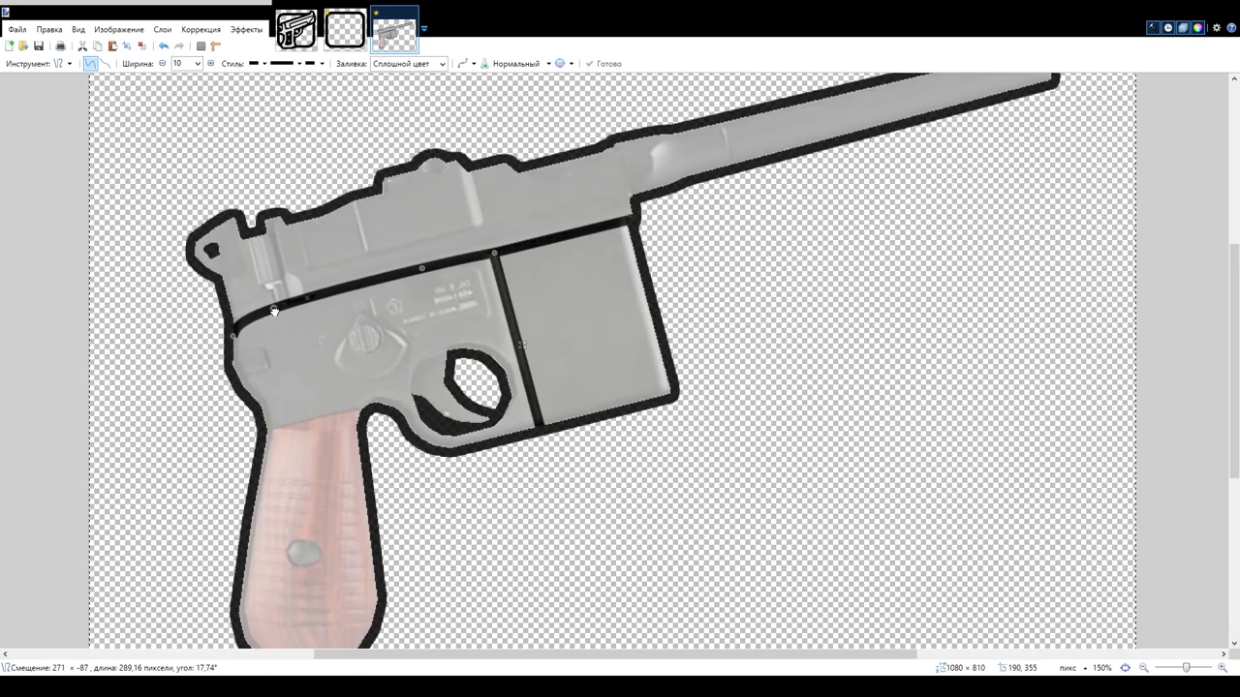
{"action": "left_click_drag", "start_coordinate": [308, 268], "coordinate": [631, 201]}
{"action": "left_click_drag", "start_coordinate": [613, 144], "coordinate": [633, 206]}
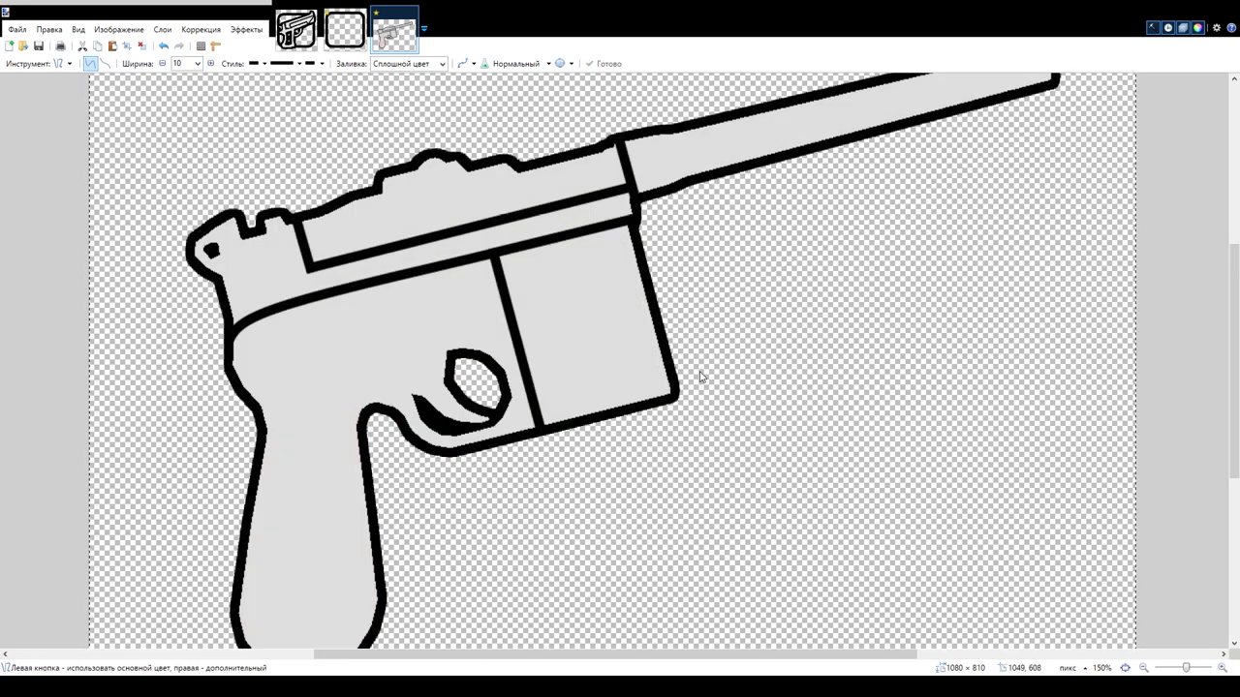
{"action": "left_click_drag", "start_coordinate": [351, 194], "coordinate": [365, 256]}
{"action": "key", "text": "Return"}
{"action": "left_click_drag", "start_coordinate": [486, 316], "coordinate": [407, 335]}
{"action": "key", "text": "Return"}
Step: Trace the top of the gun and the trigger guard, then paste the outline into the icon
{"action": "left_click_drag", "start_coordinate": [273, 428], "coordinate": [245, 614]}
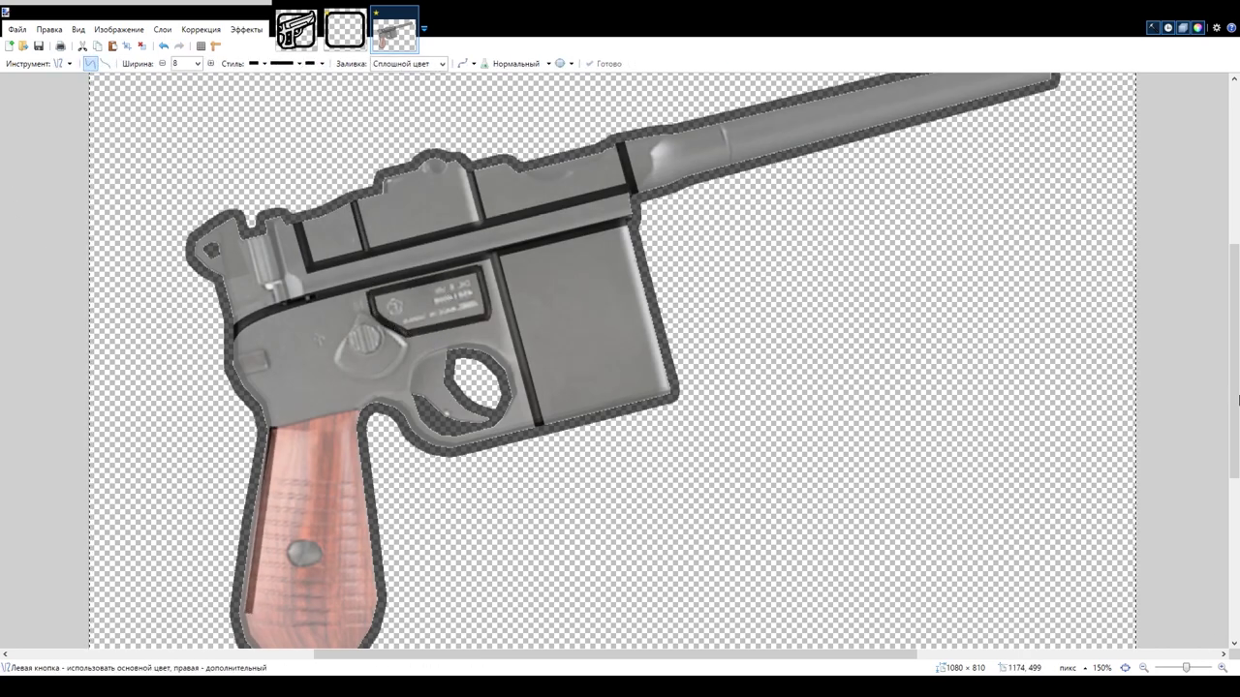
{"action": "scroll", "coordinate": [290, 533], "scroll_direction": "down", "scroll_amount": 3}
{"action": "left_click_drag", "start_coordinate": [320, 538], "coordinate": [352, 287]}
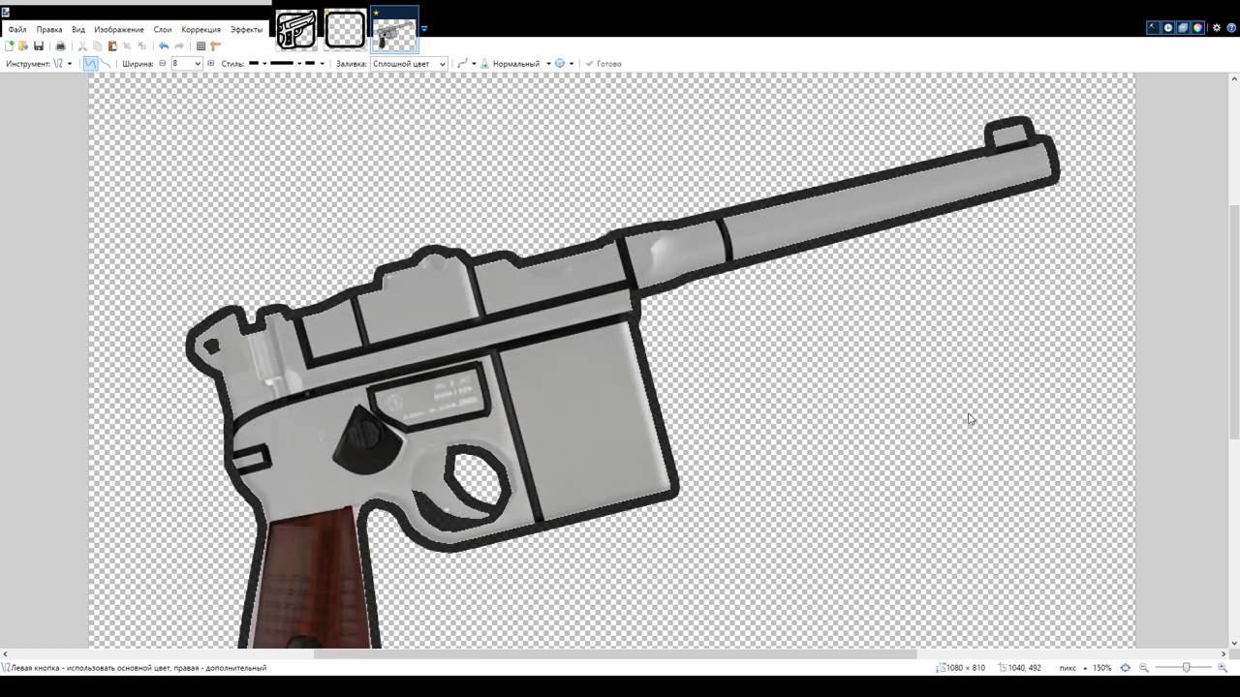
{"action": "left_click_drag", "start_coordinate": [417, 261], "coordinate": [434, 260]}
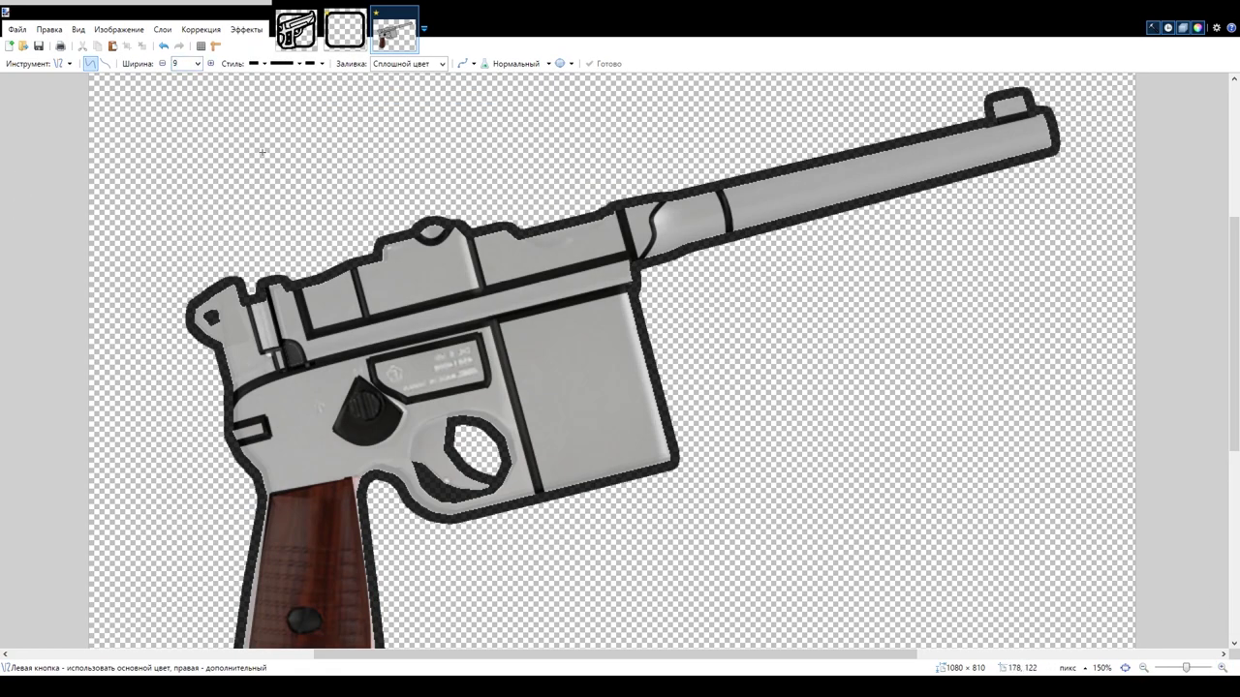
{"action": "left_click_drag", "start_coordinate": [452, 419], "coordinate": [414, 467]}
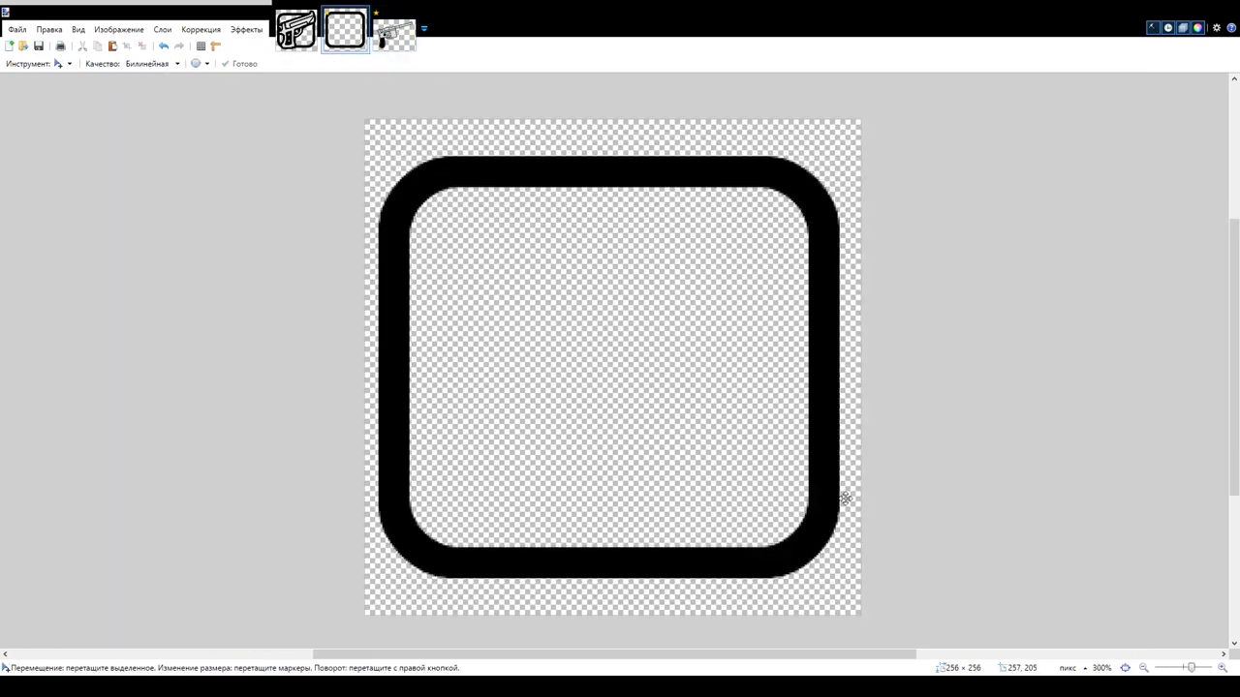
{"action": "key", "text": "ctrl+v"}
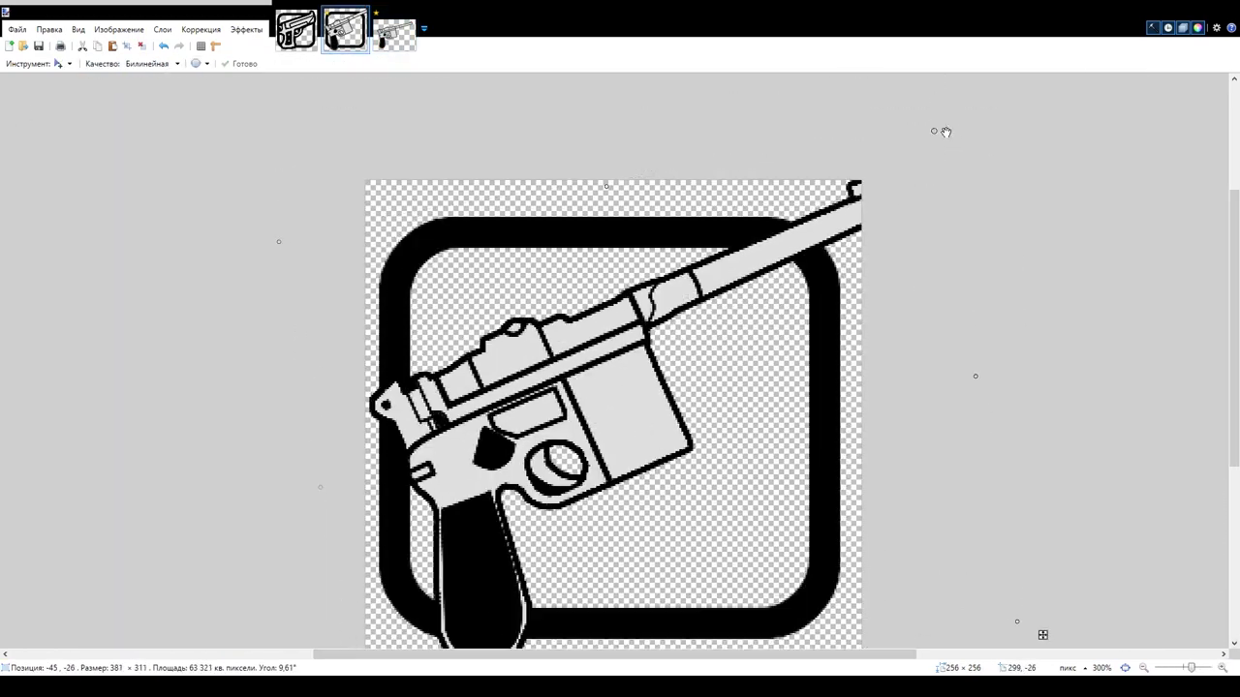
Step: Shrink and tilt the pasted gun so it sits diagonally in the frame
{"action": "right_click_drag", "start_coordinate": [950, 603], "coordinate": [988, 555]}
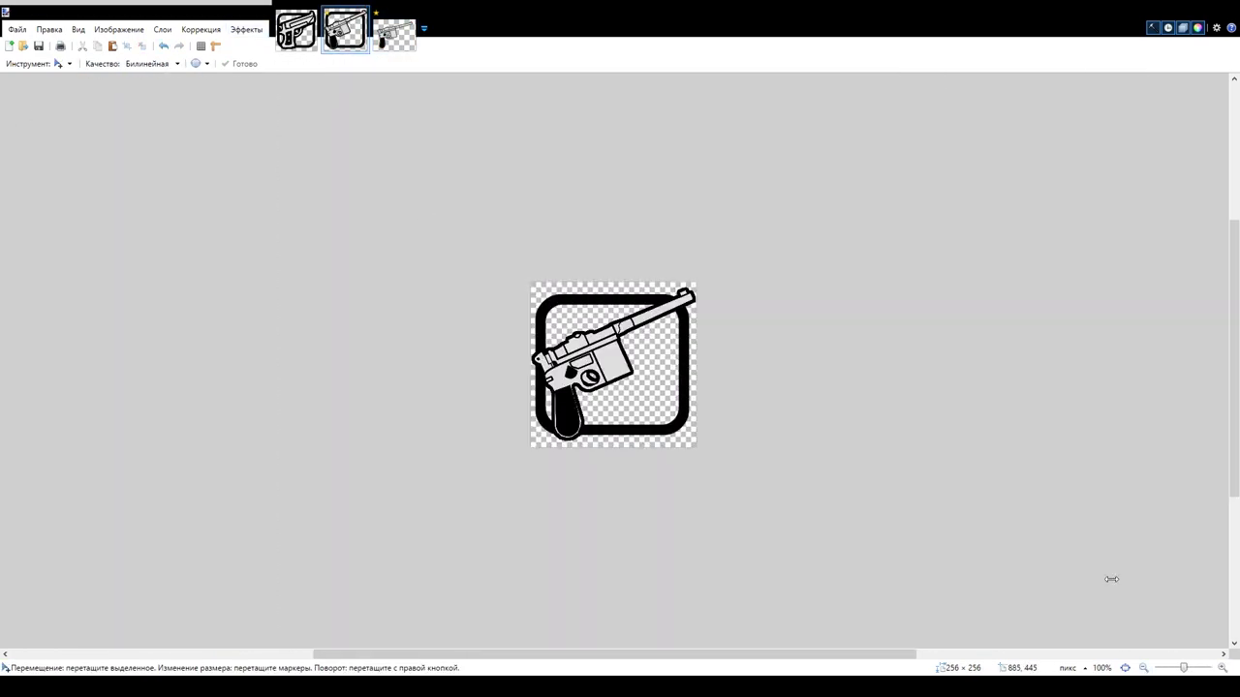